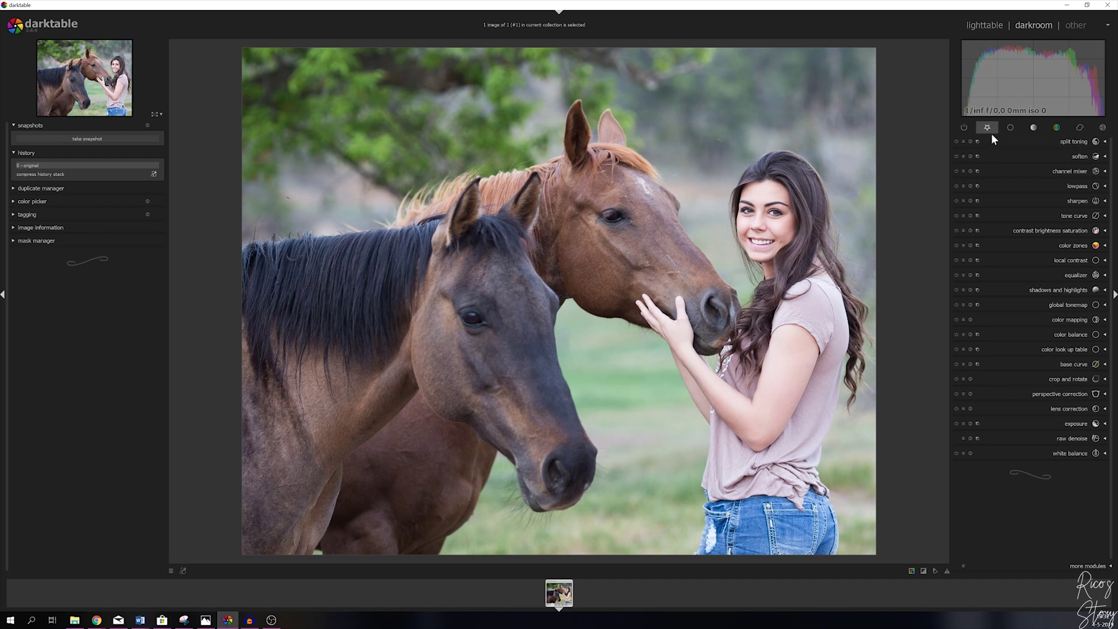
Step: Expand the split toning module: shadows hue 0.00, highlights hue 0.20, balance 50, compress 33%
left_click(1100, 568)
scroll(1027, 519, "down", 5)
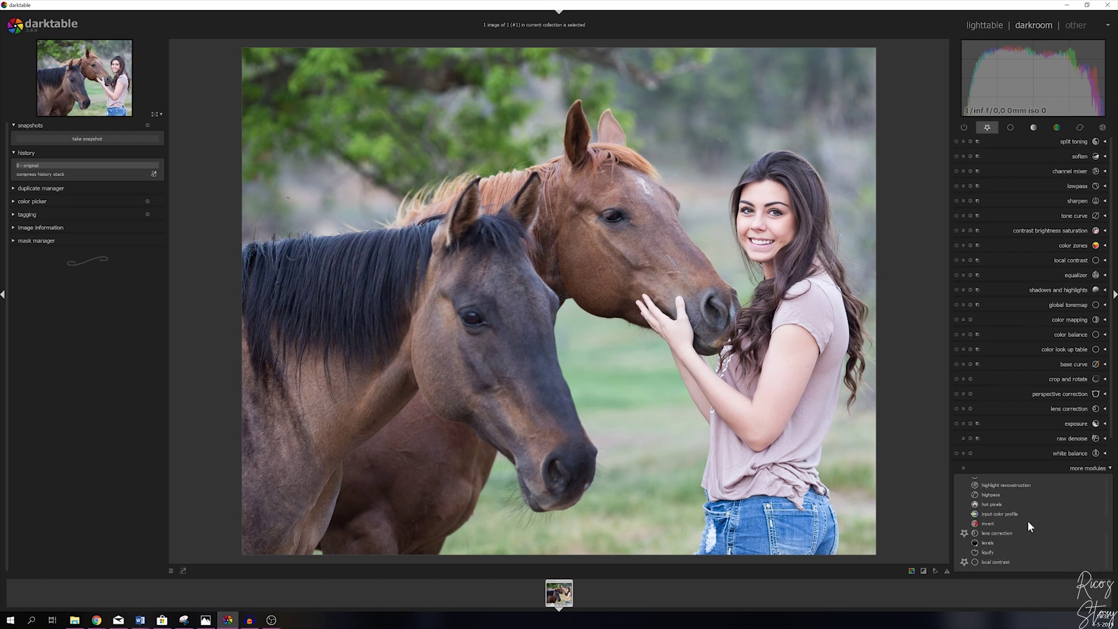
left_click(1088, 469)
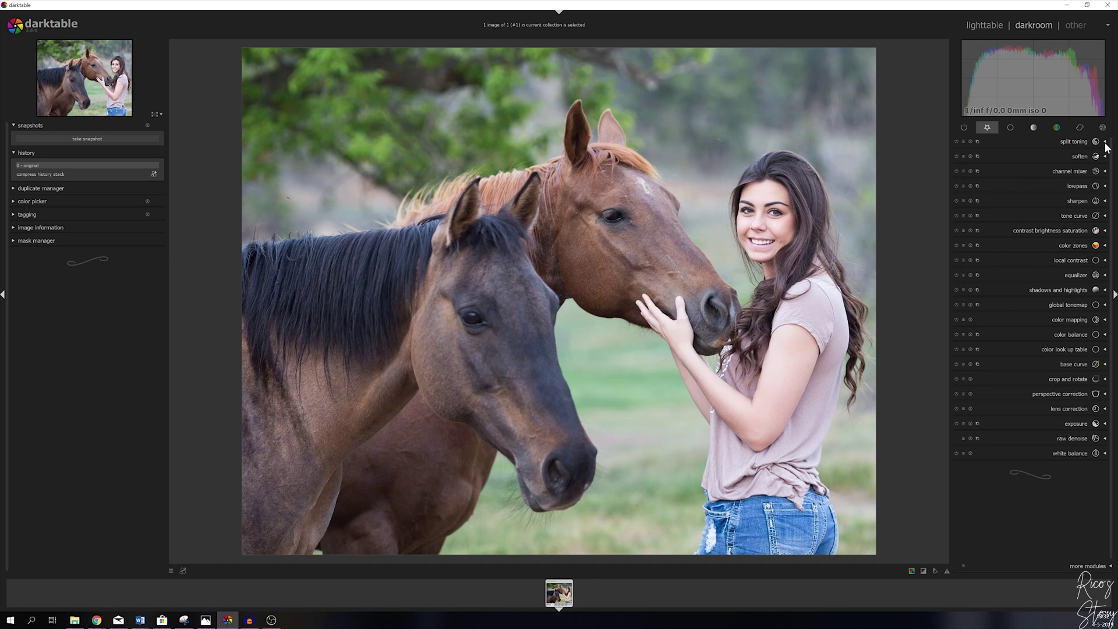
left_click(1105, 143)
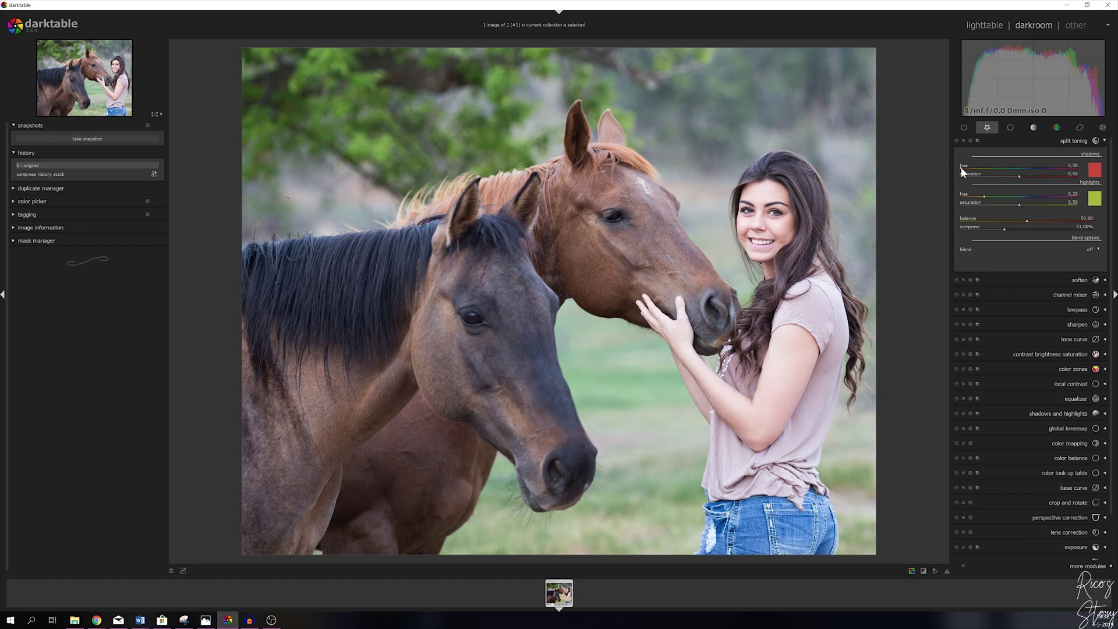
Step: Set the split toning shadows hue to about 0.65 for a blue tint
left_click_drag(1029, 167, 1037, 168)
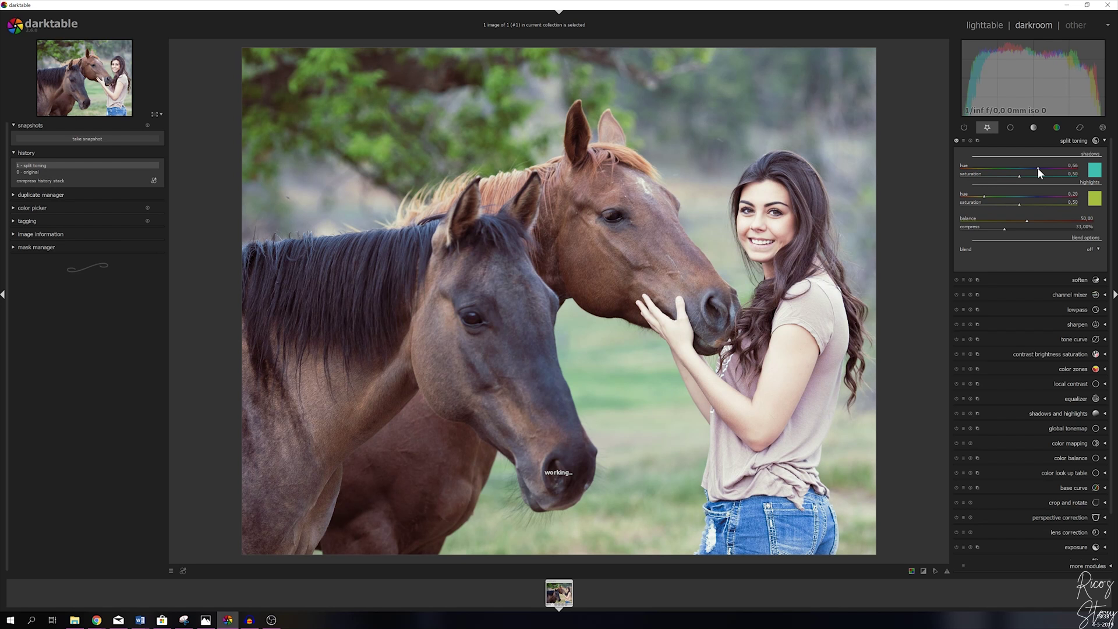
scroll(1036, 167, "down", 2)
scroll(1048, 166, "up", 1)
scroll(1048, 165, "down", 1)
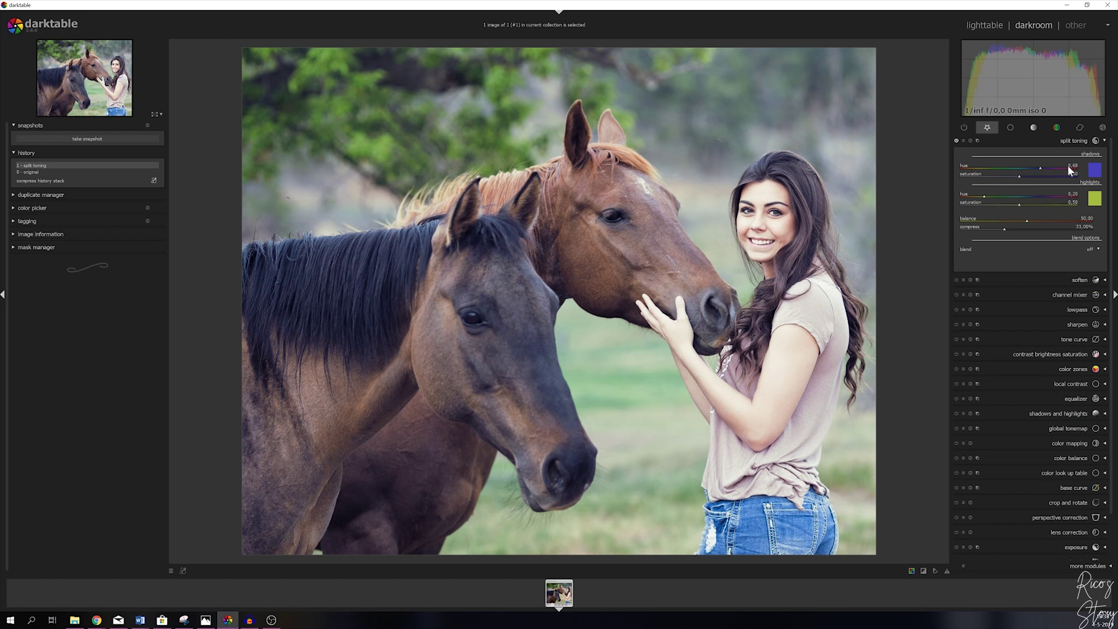
right_click(1072, 166)
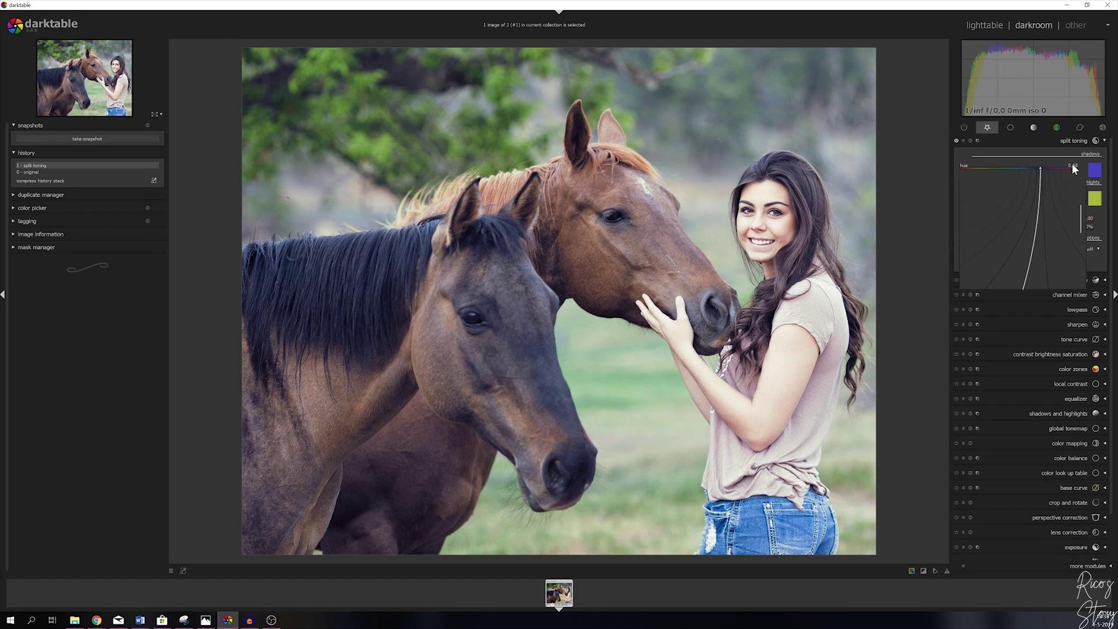
type("0.6")
key("Return")
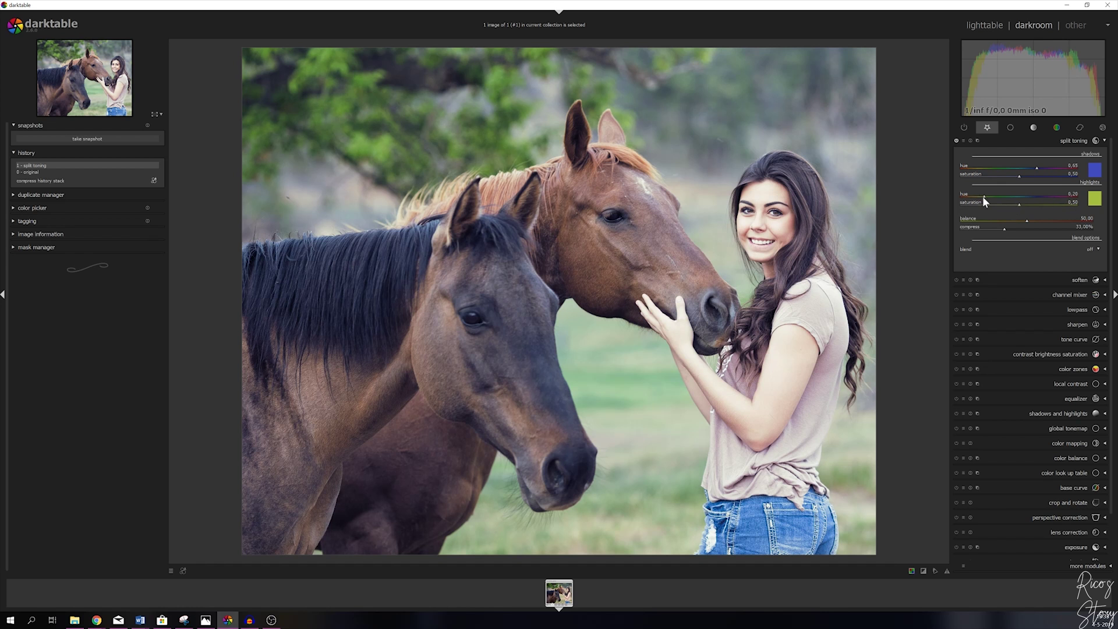
Step: Set the highlights hue to about 0.11 for a golden tint
left_click_drag(978, 196, 977, 196)
left_click(976, 195)
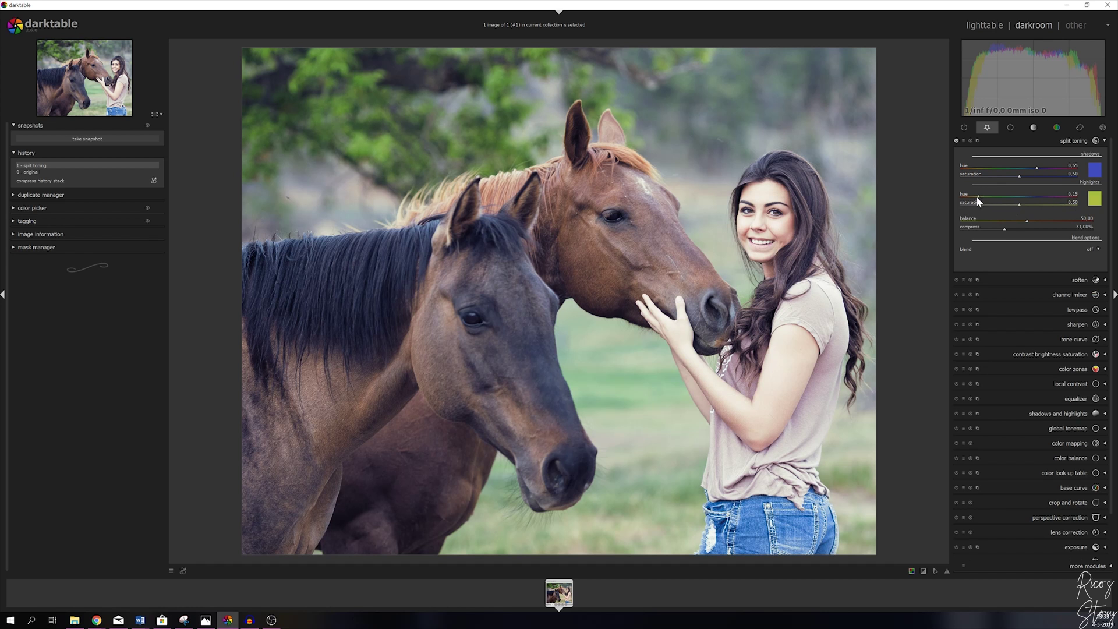
right_click(1072, 193)
type("0.")
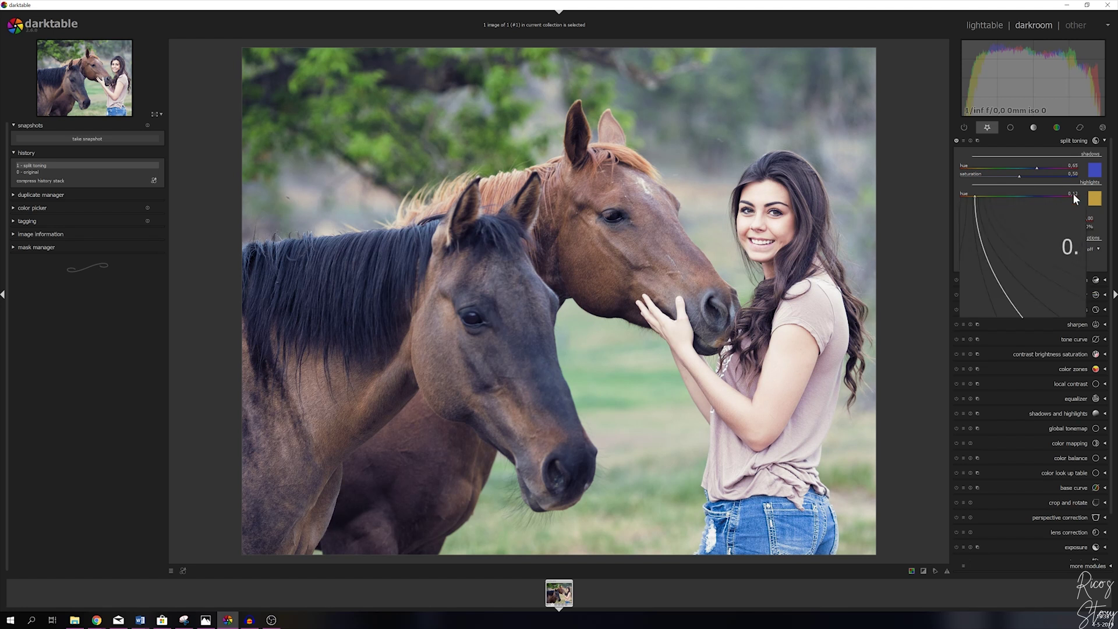
key("Escape")
scroll(1073, 194, "down", 1)
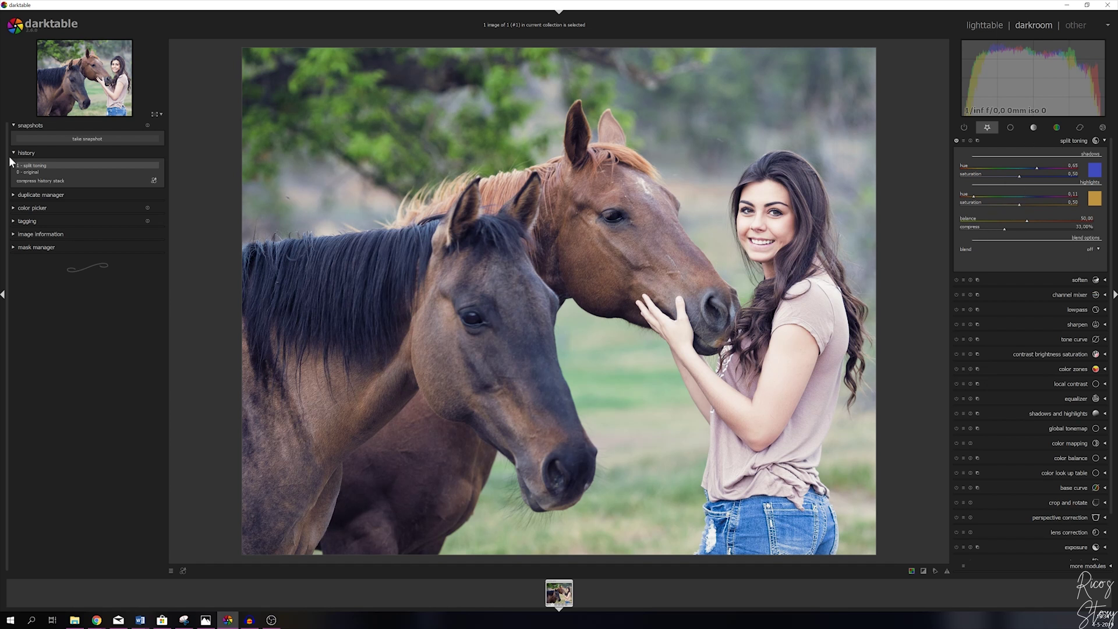
Step: Compare the original with the split-toned edit and take a 'split toning (1)' snapshot, sliding the divider across
left_click(35, 172)
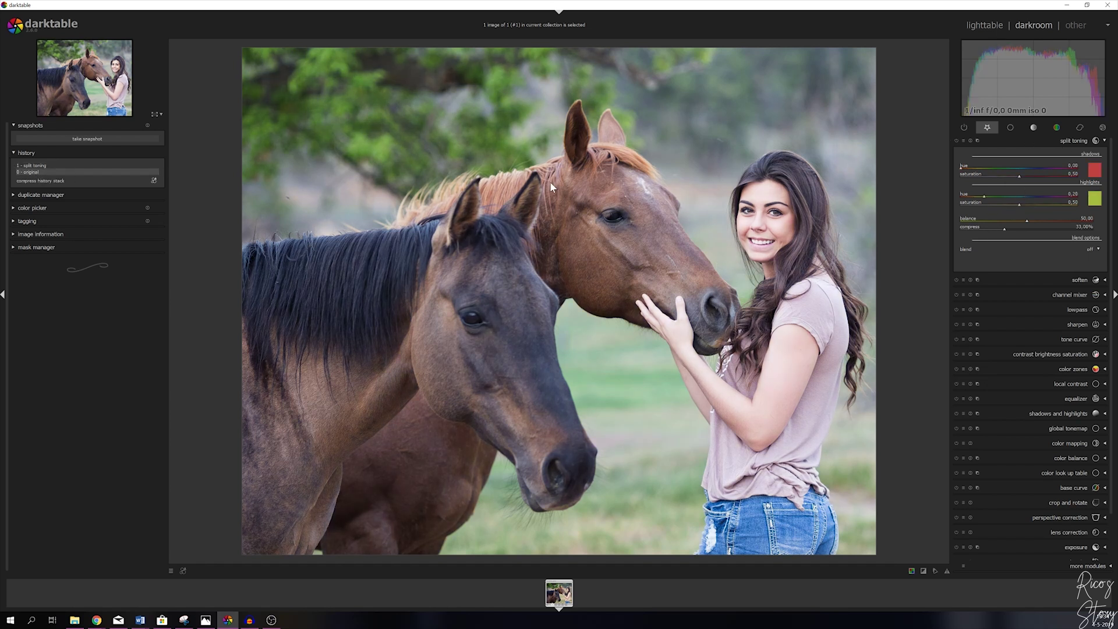
left_click(36, 166)
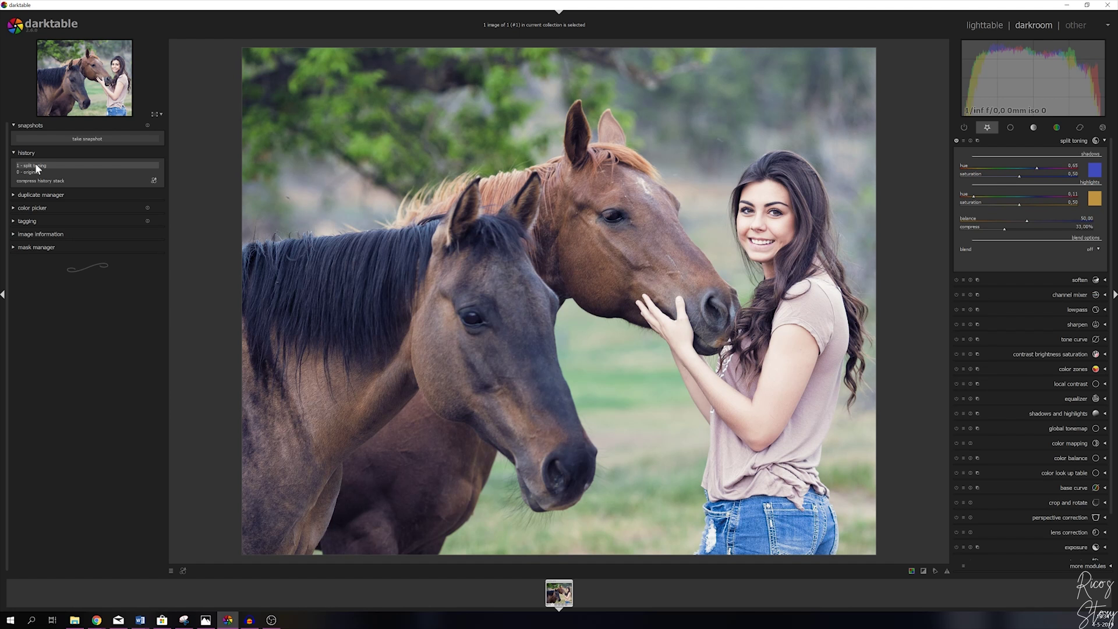
left_click(89, 138)
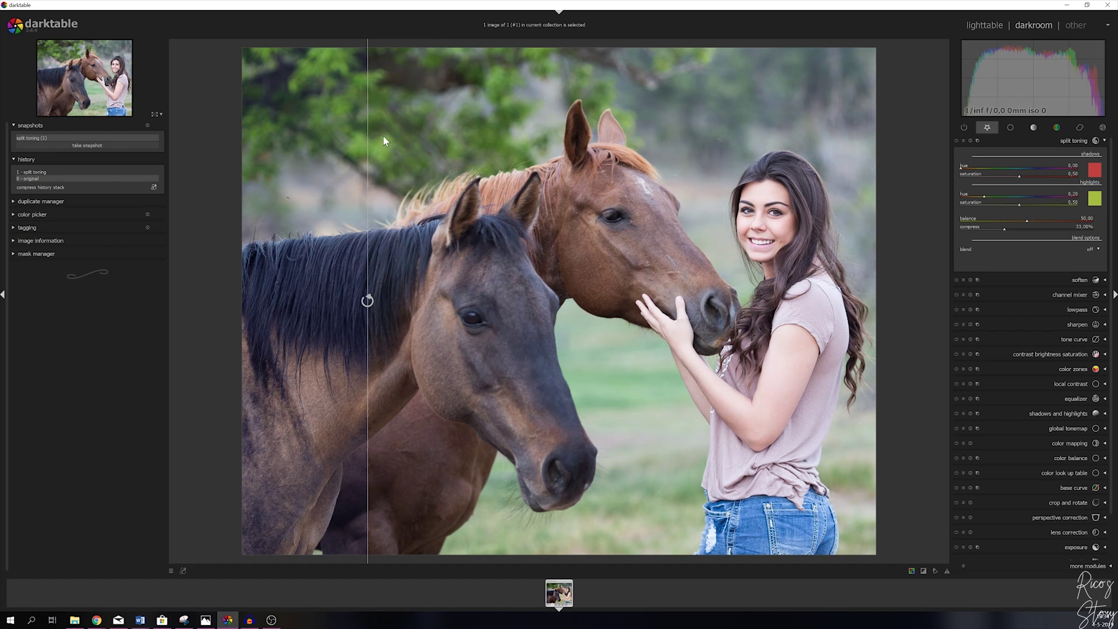
left_click_drag(415, 143, 890, 189)
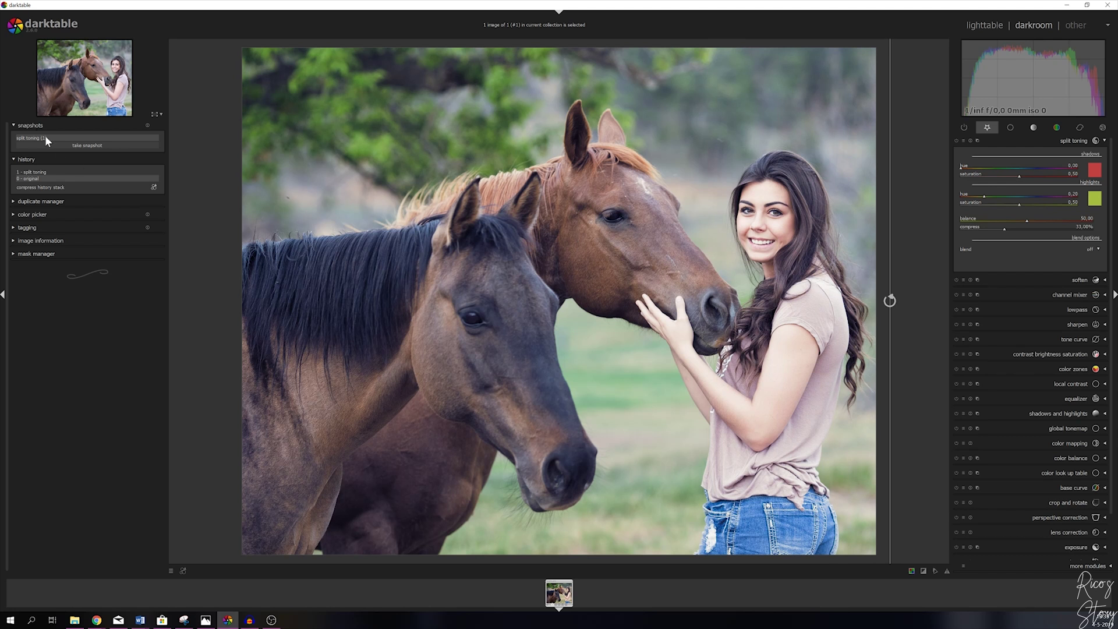
Step: Remove the snapshot, reapply the split toning history step, and set shadows saturation to 0.40
left_click(147, 125)
left_click(39, 167)
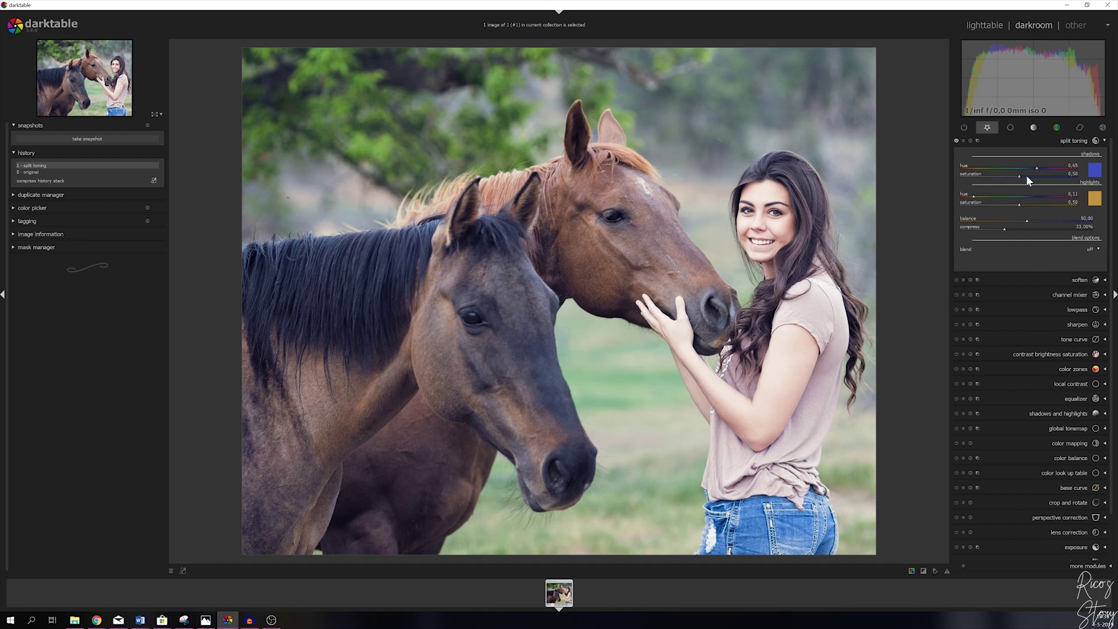
left_click(1074, 175)
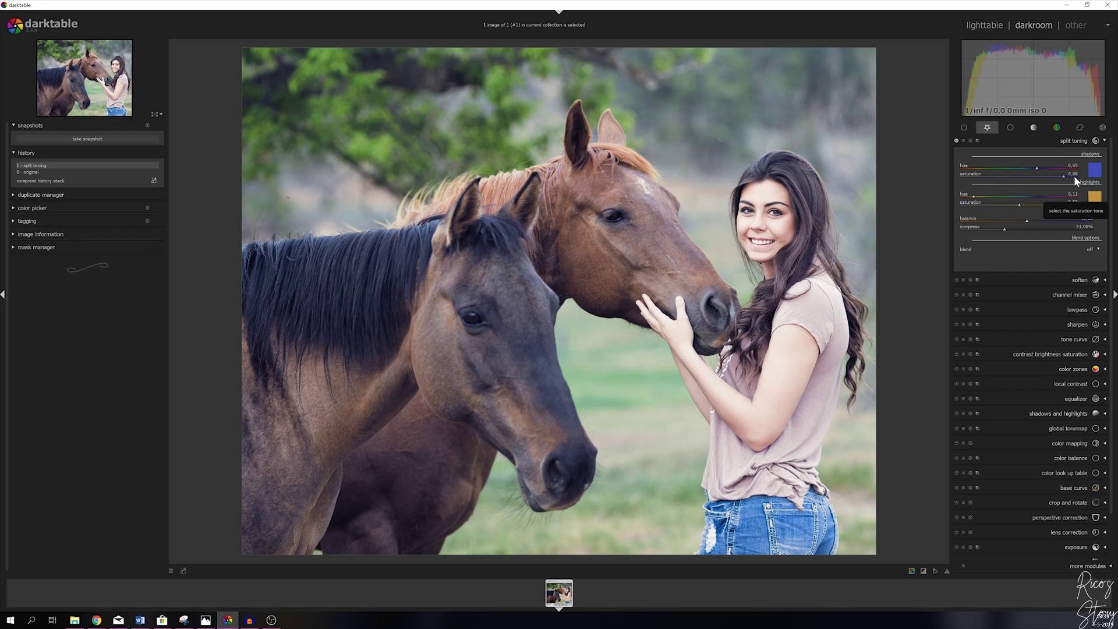
left_click(1074, 176)
left_click_drag(969, 174, 957, 176)
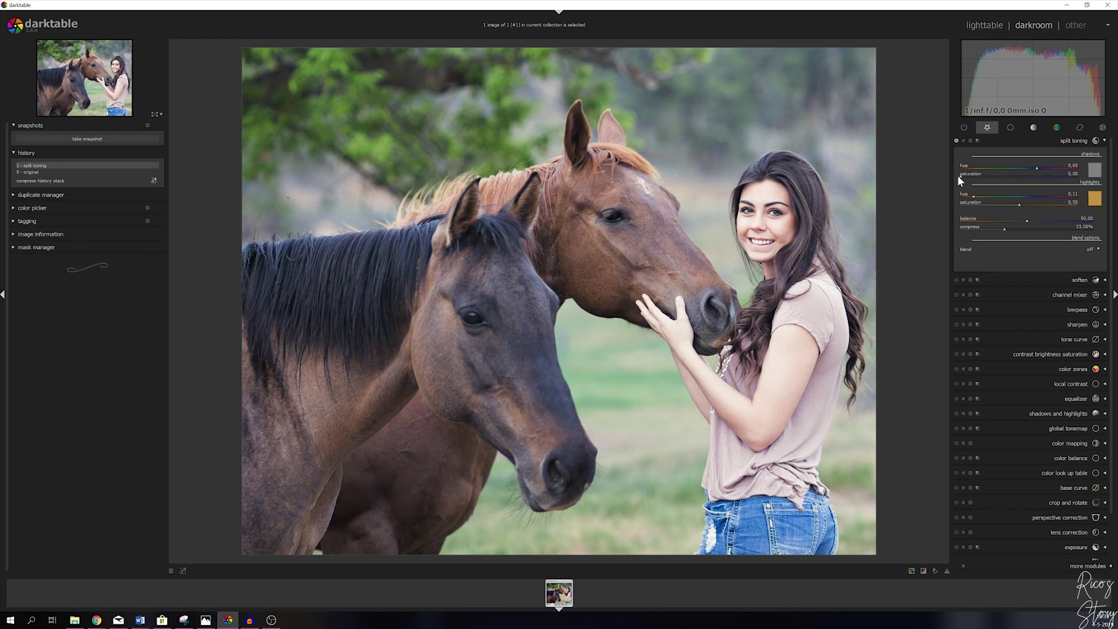
right_click(1070, 174)
type("0.40")
key("Return")
Step: Bring the split toning balance to about 42 via an exact 50, for a subtle tone
left_click(1092, 219)
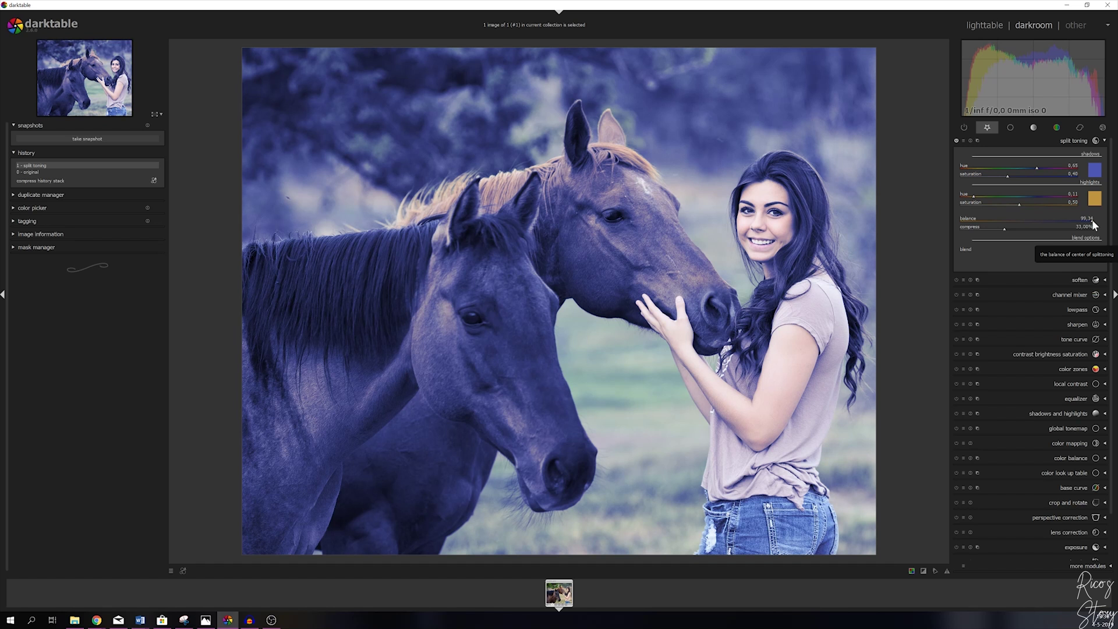
left_click_drag(1093, 224, 975, 224)
scroll(959, 221, "down", 2)
left_click(960, 220)
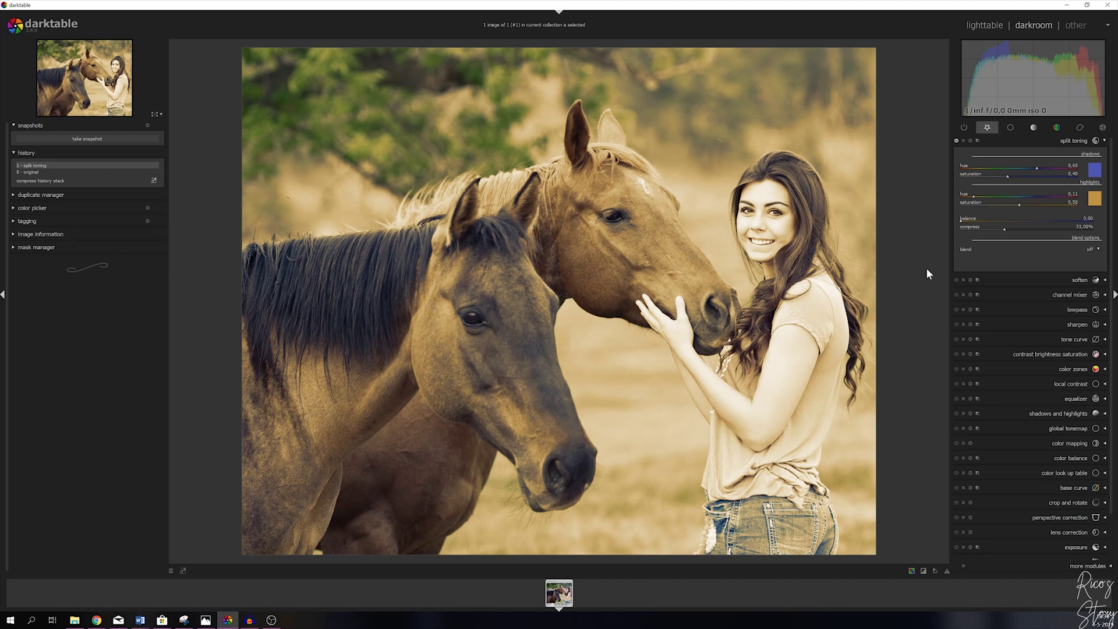
right_click(1089, 218)
type("50")
key("Return")
left_click_drag(1027, 221, 973, 268)
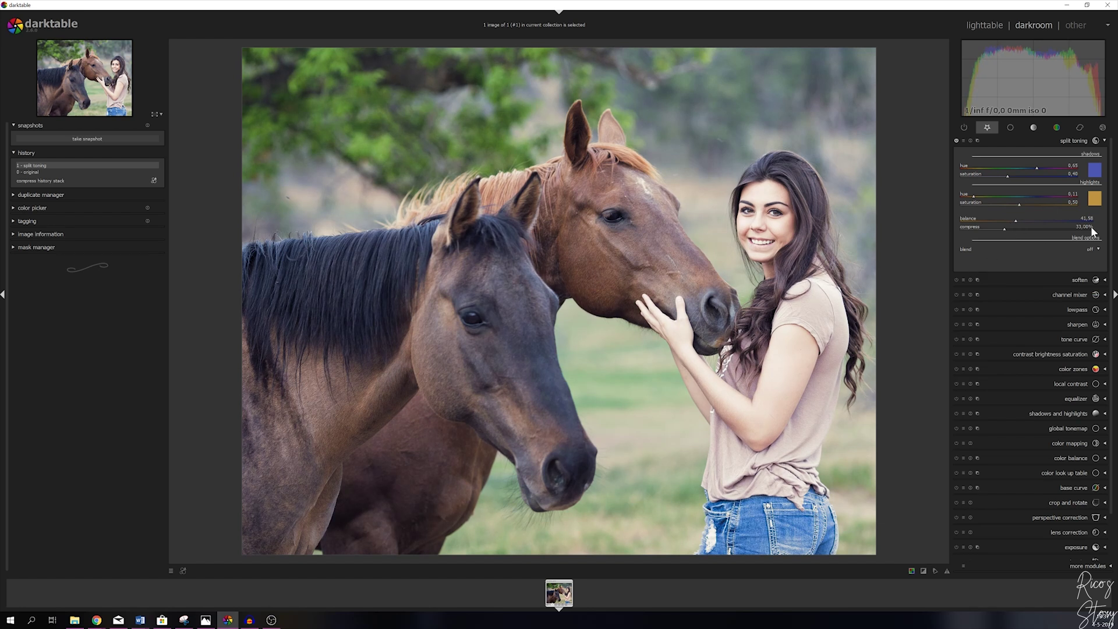
left_click(1004, 228)
left_click(1092, 228)
left_click(960, 228)
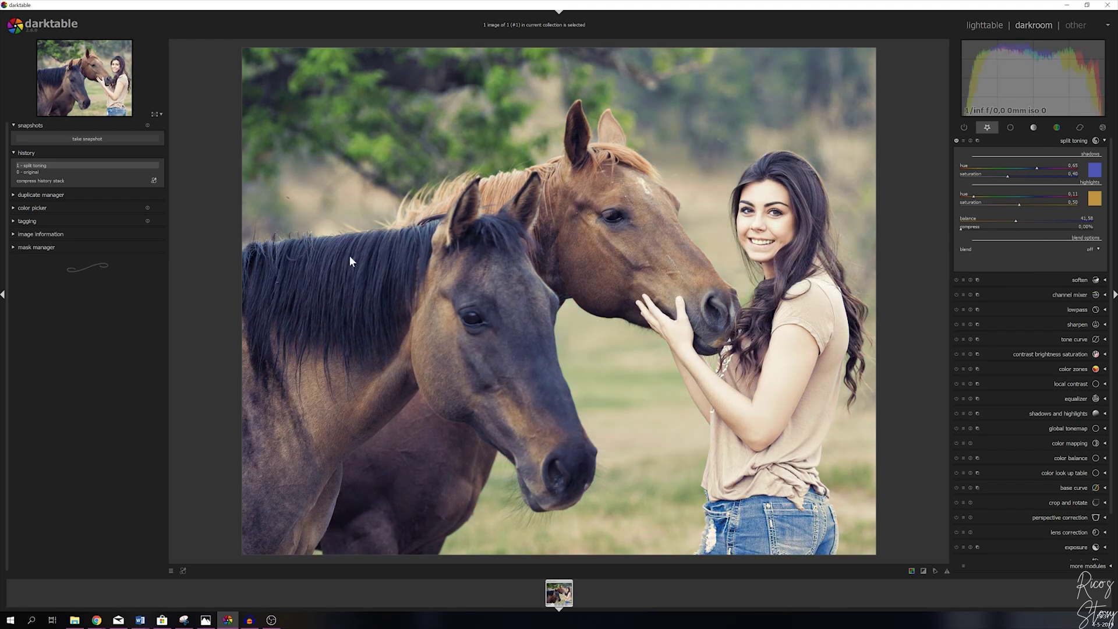
double_click(1082, 225)
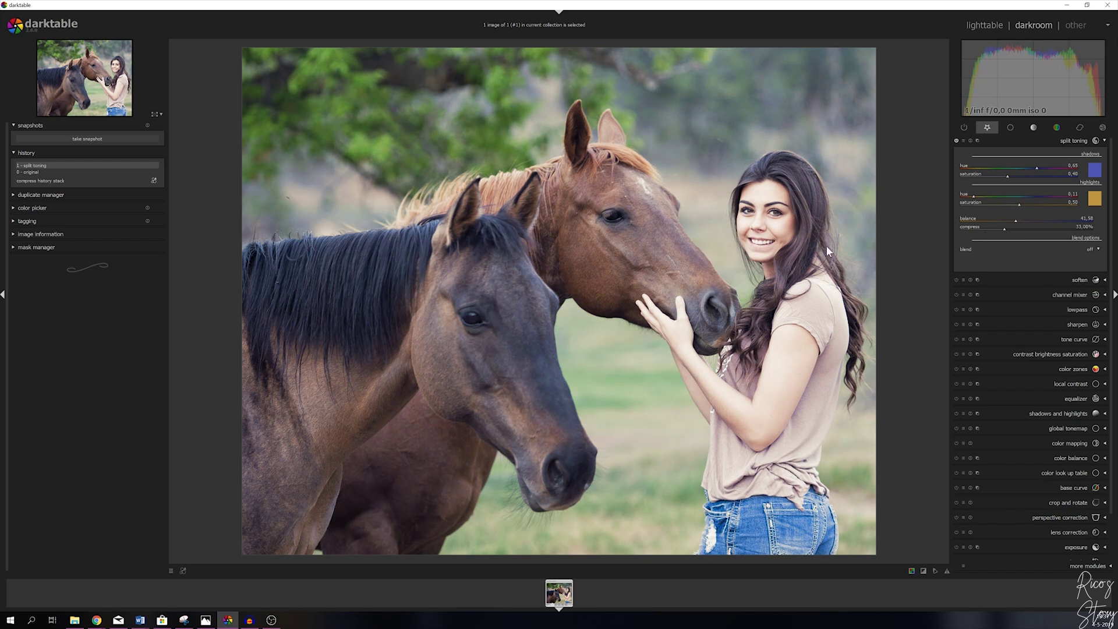
Step: Snapshot the split-toned photo, compare it against the original, then restore the split toning edit
left_click(88, 139)
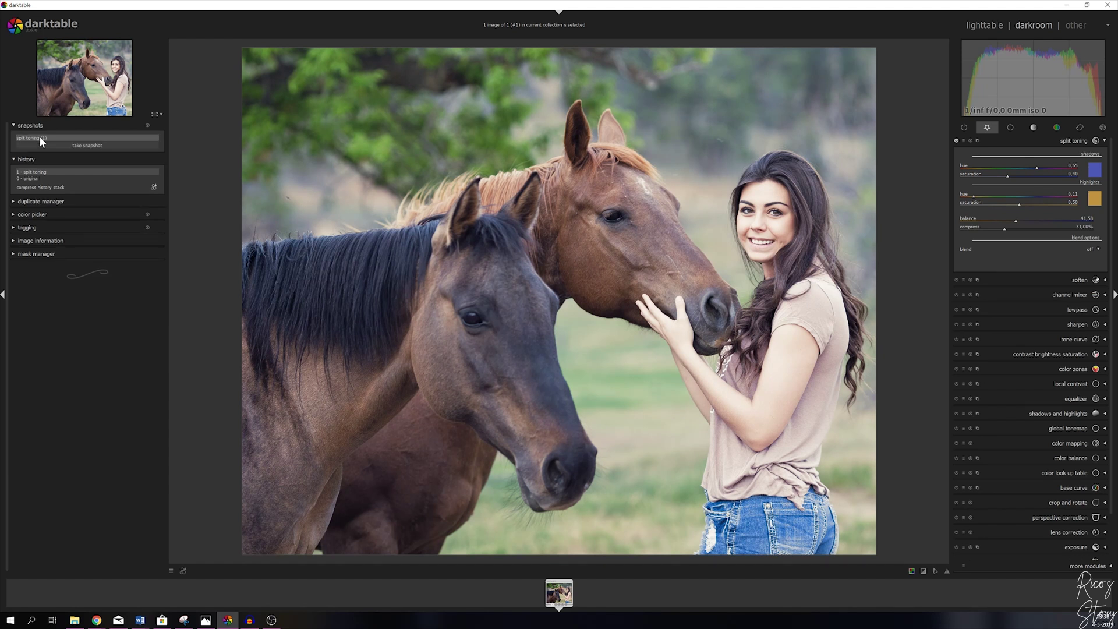
left_click(30, 180)
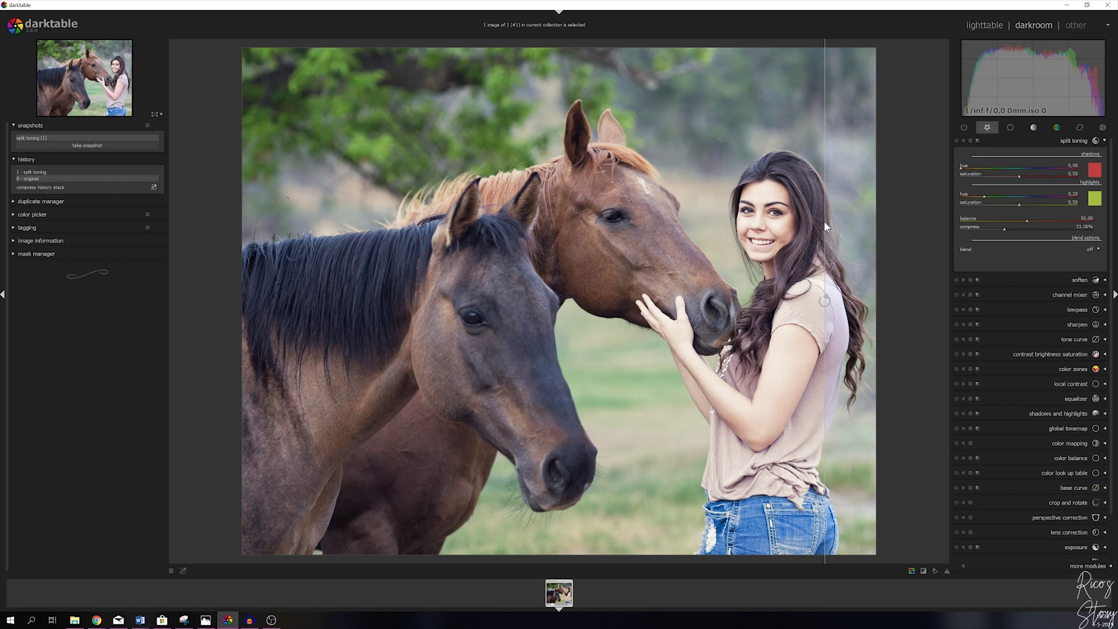
left_click_drag(823, 227, 227, 201)
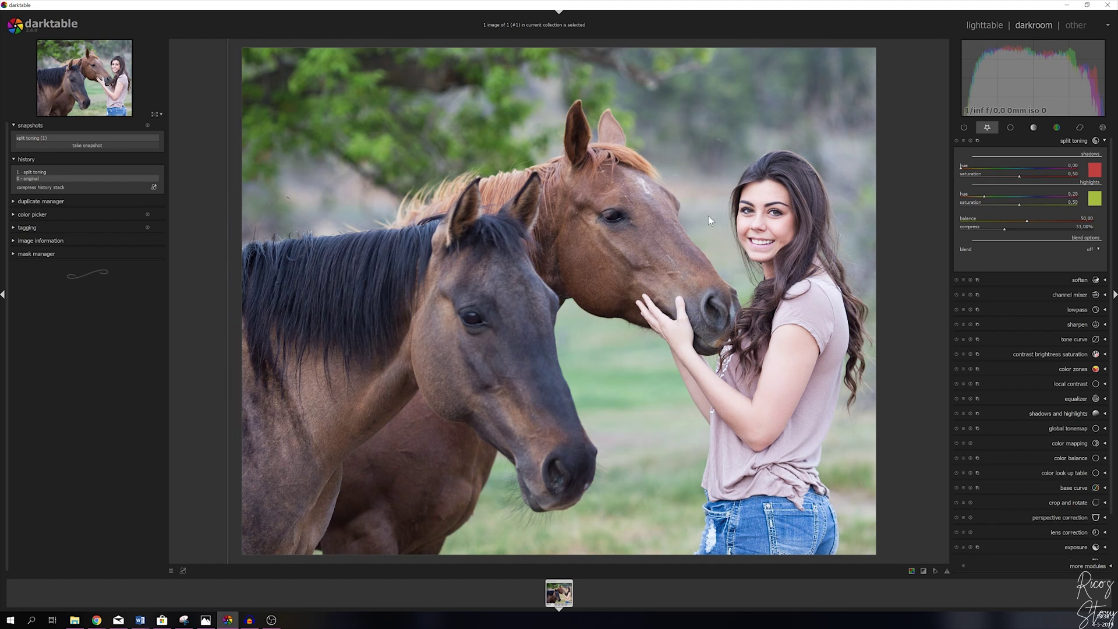
left_click_drag(831, 219, 861, 214)
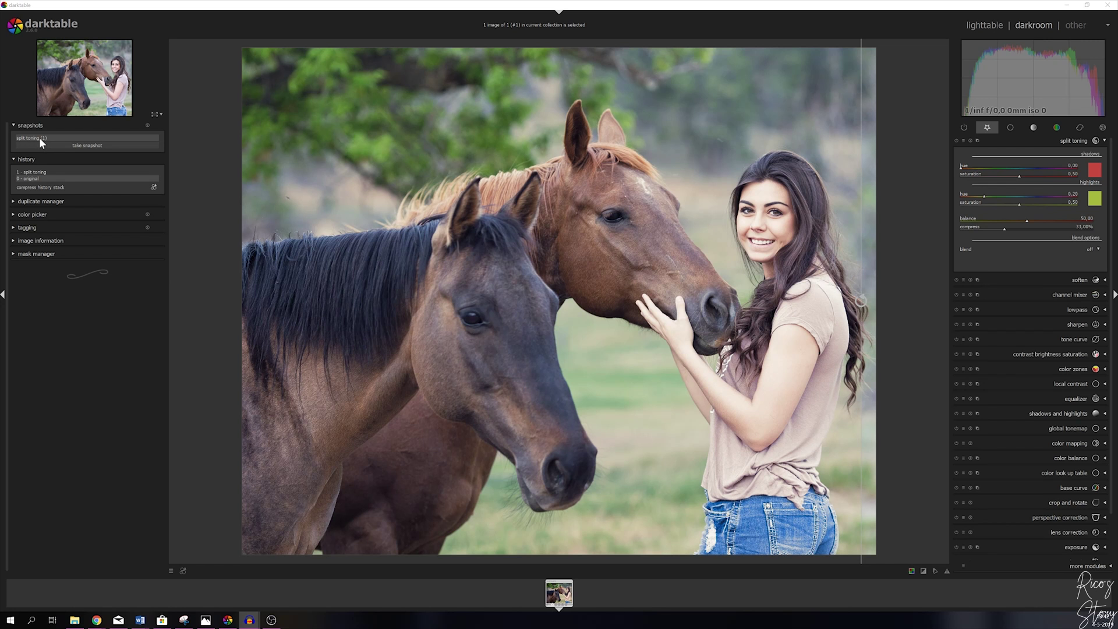
left_click(145, 137)
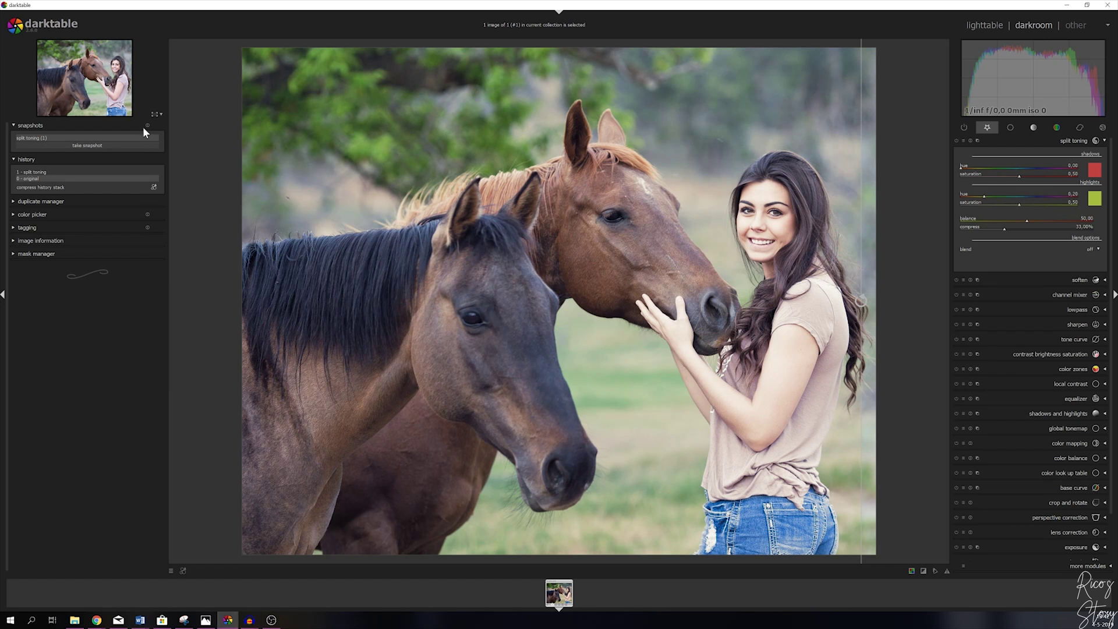
left_click(38, 172)
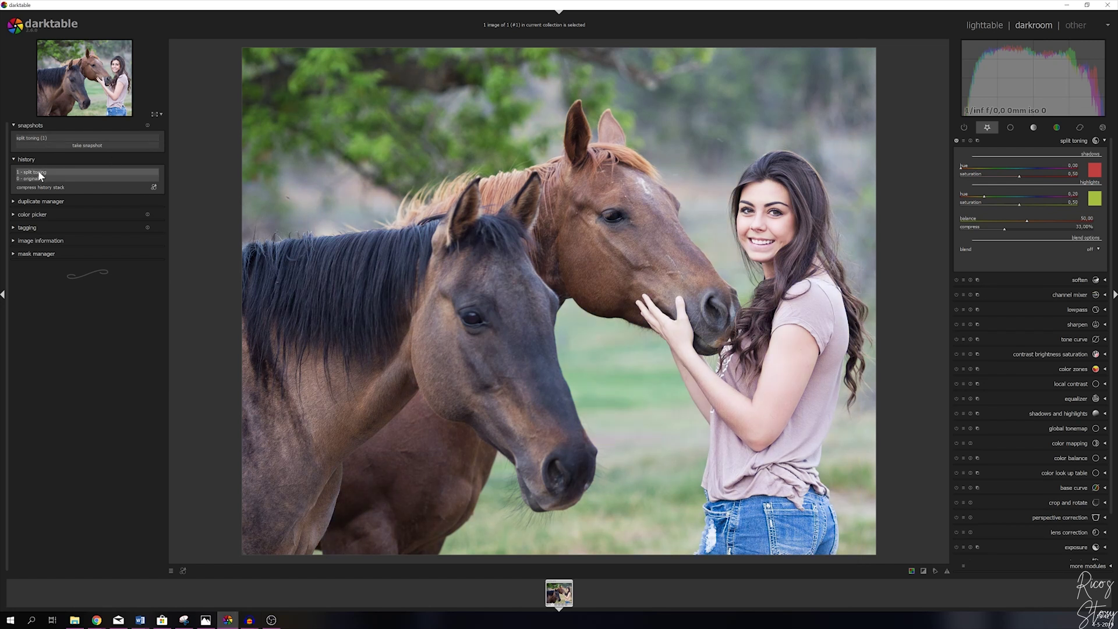
left_click(39, 171)
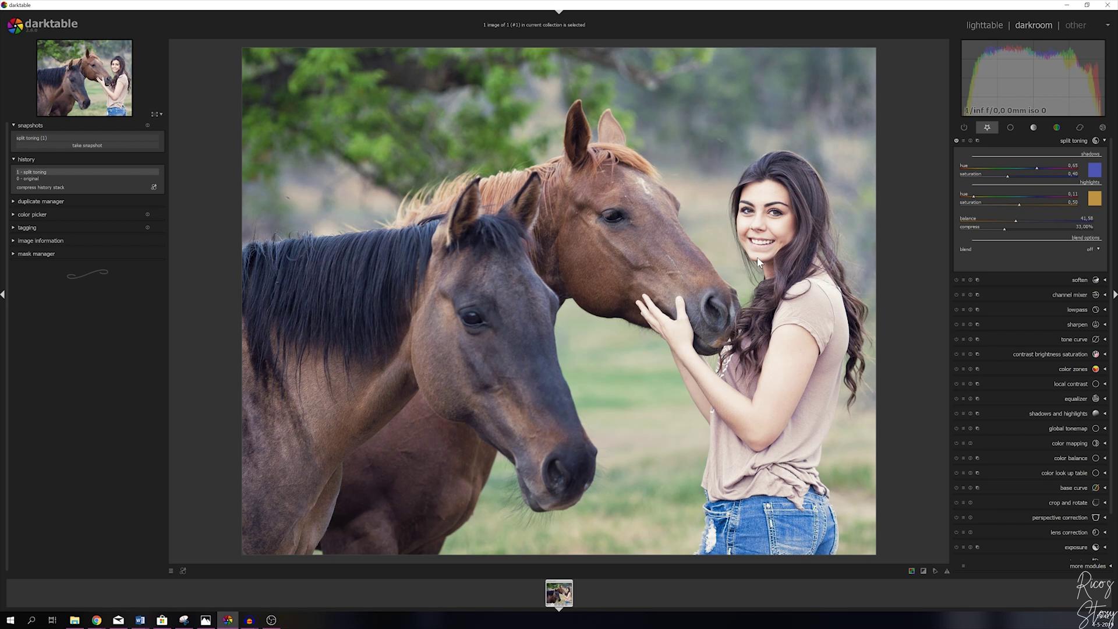
Step: Begin storing a new split toning preset, cancel it, and reopen the presets list
left_click(962, 140)
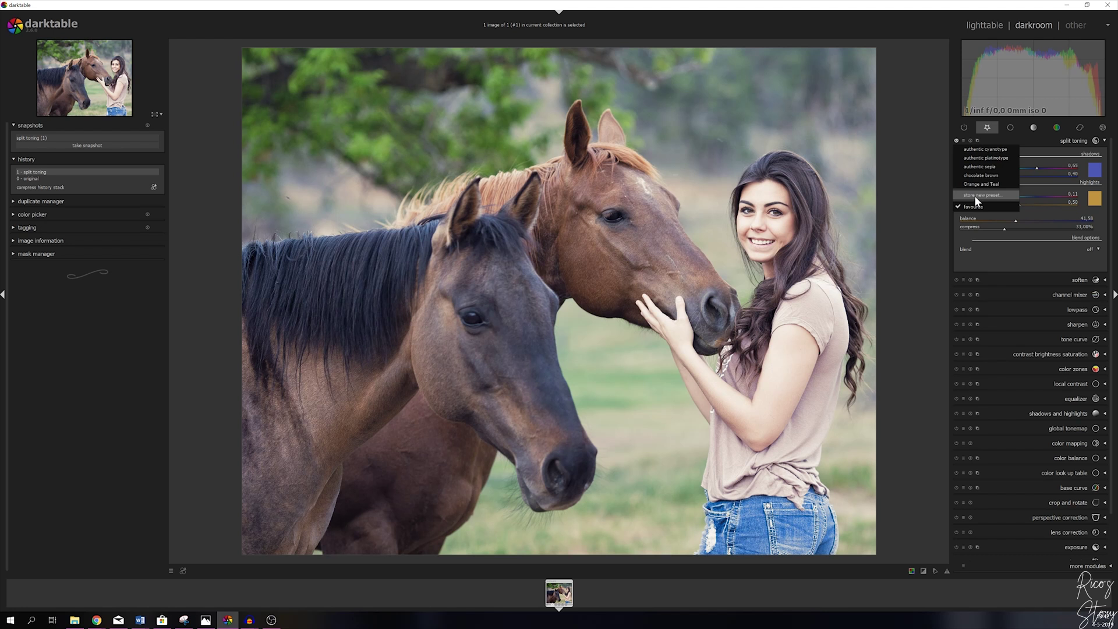
left_click(976, 195)
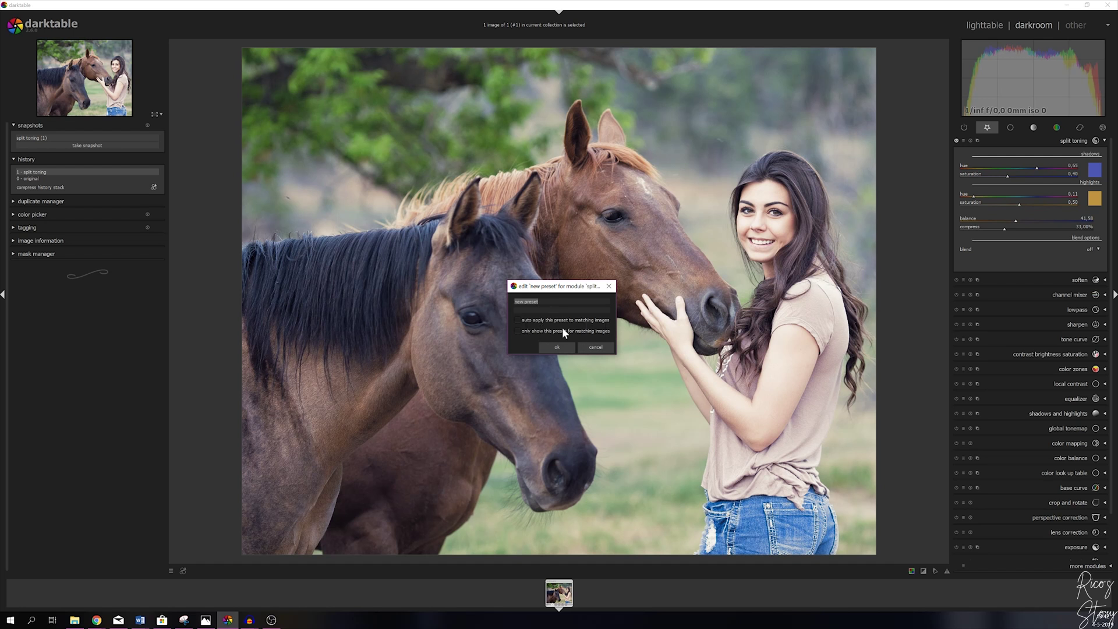
left_click(595, 348)
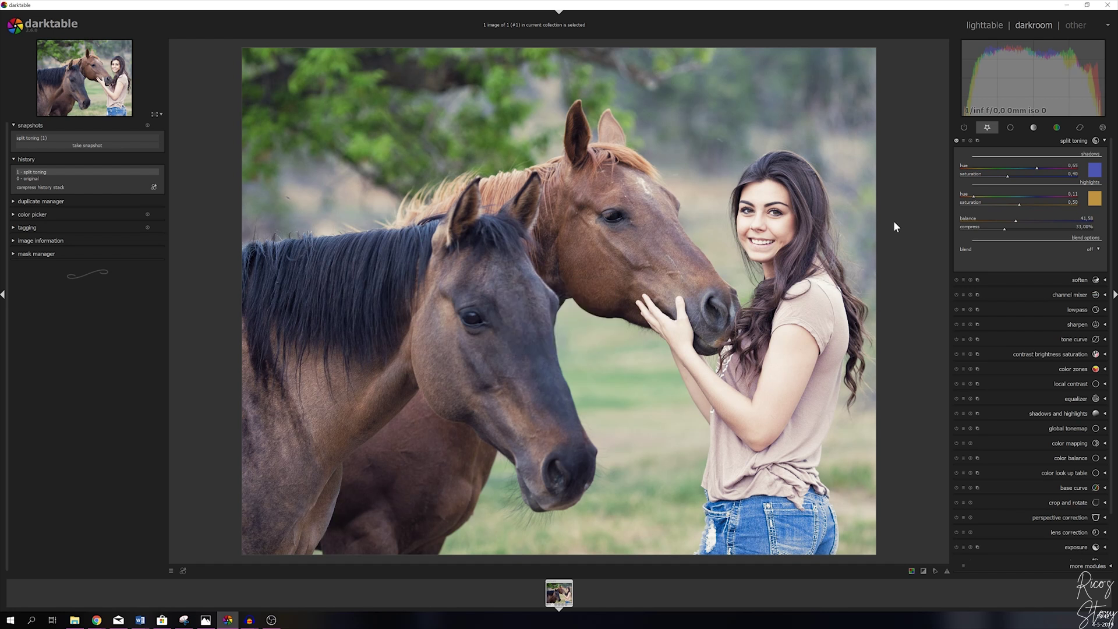
left_click(964, 140)
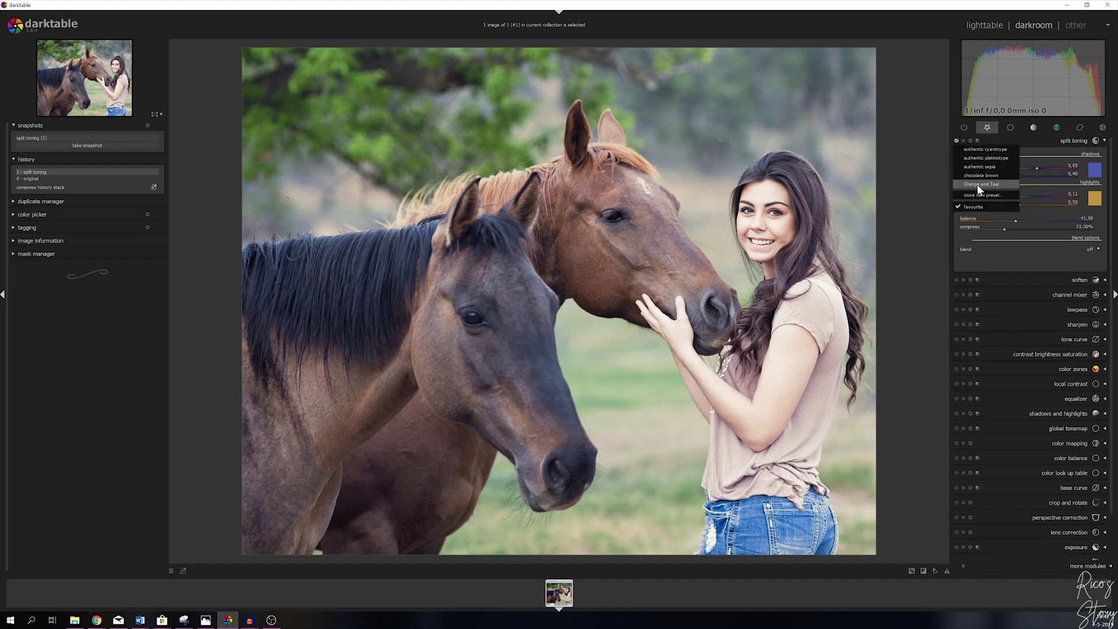